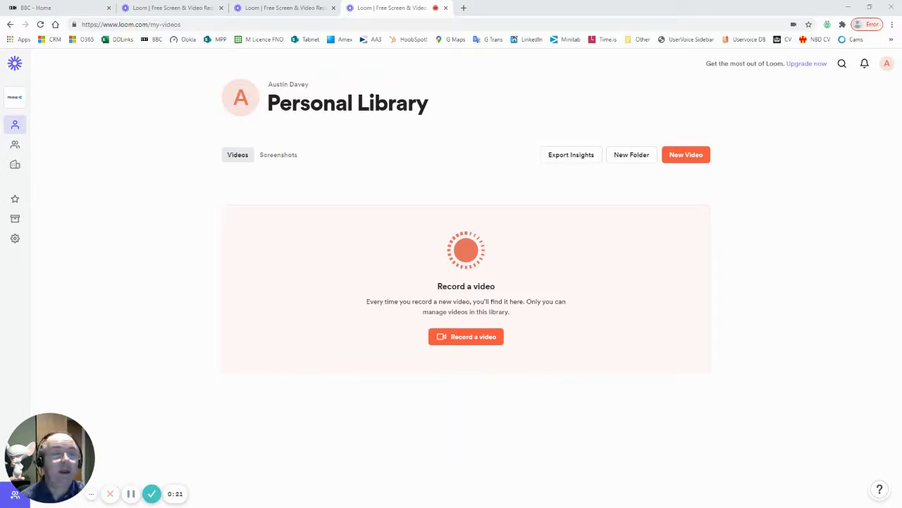
- Follow the app.minitab.com link in the Outlook trial-subscription email to the Minitab sign-in page
key("alt+Tab")
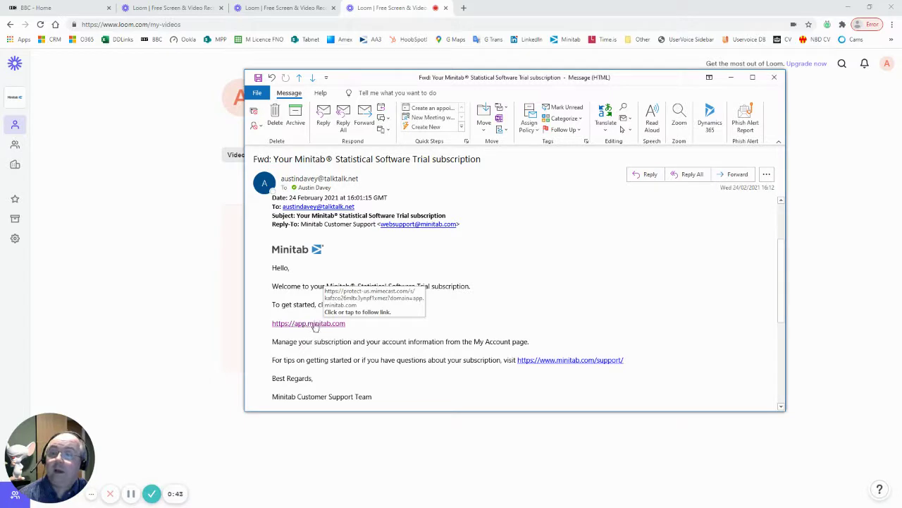
left_click(315, 325)
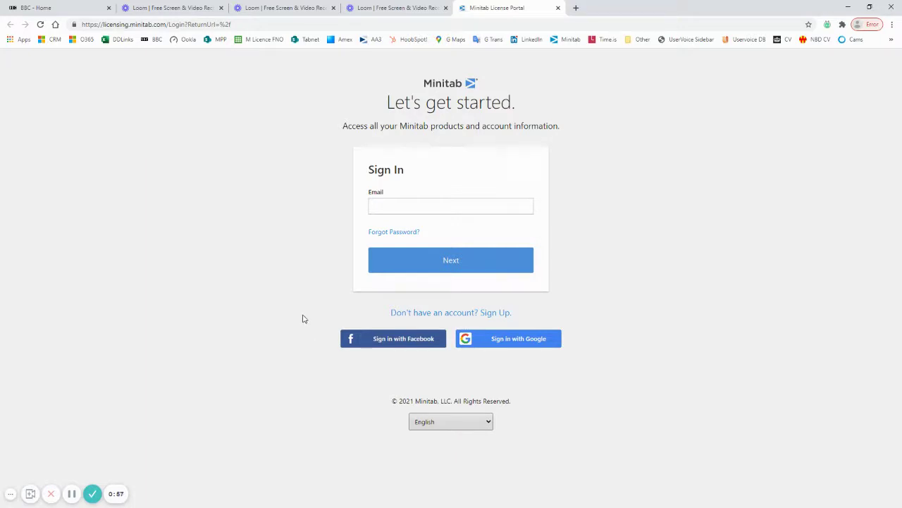
- Sign in to the Minitab License Portal with the saved e-mail and the account password
left_click(395, 205)
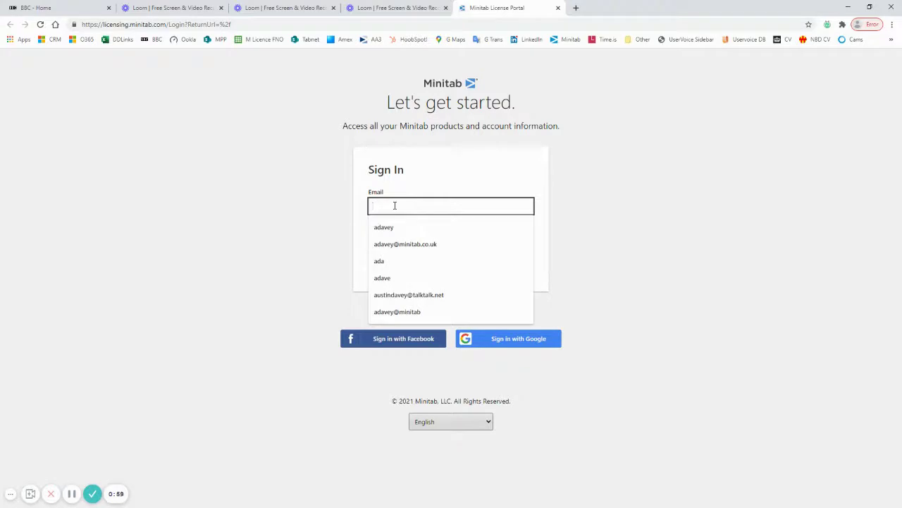
left_click(420, 297)
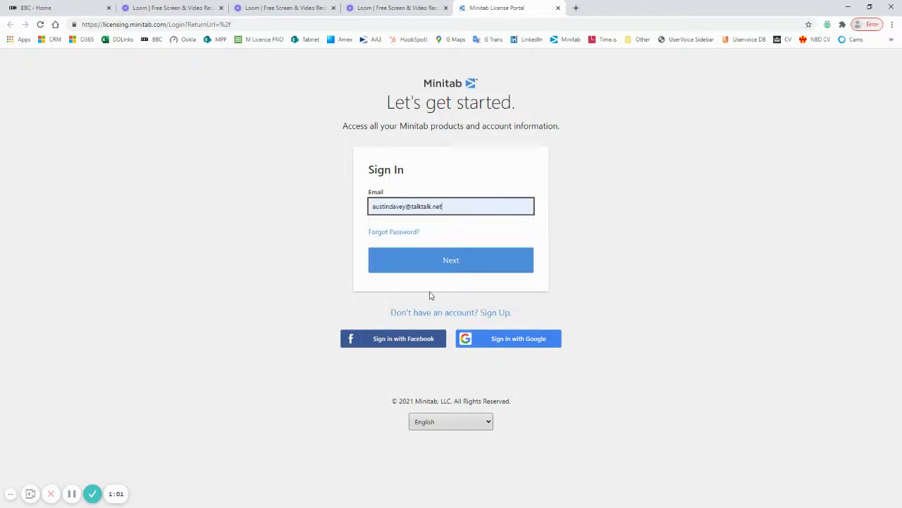
left_click(456, 264)
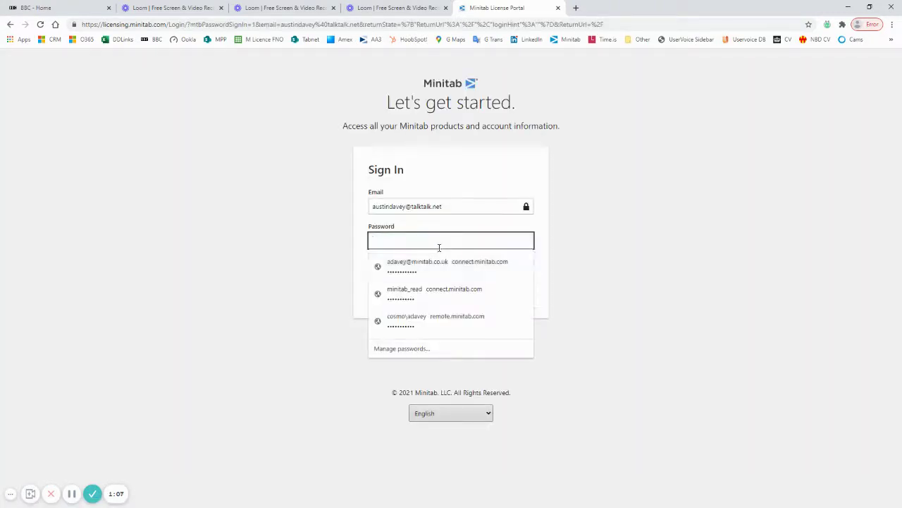
type("•••••••")
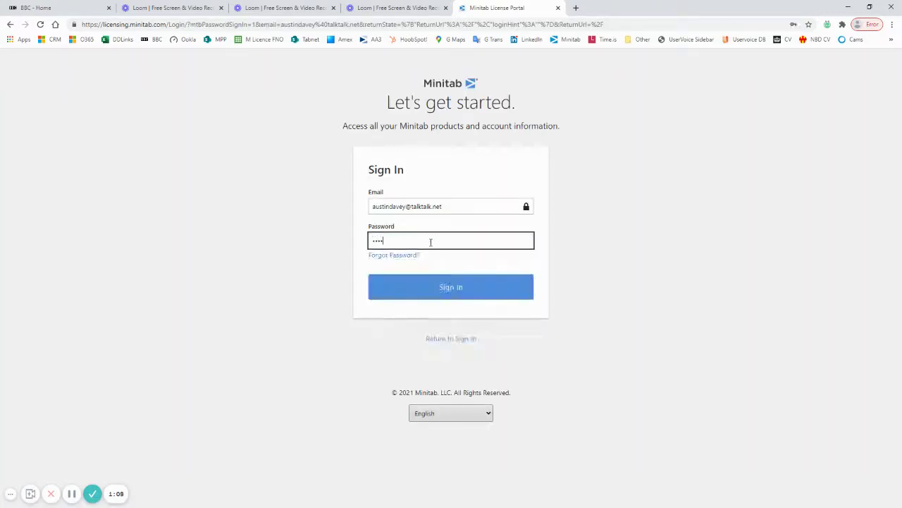
type("•••")
left_click(448, 289)
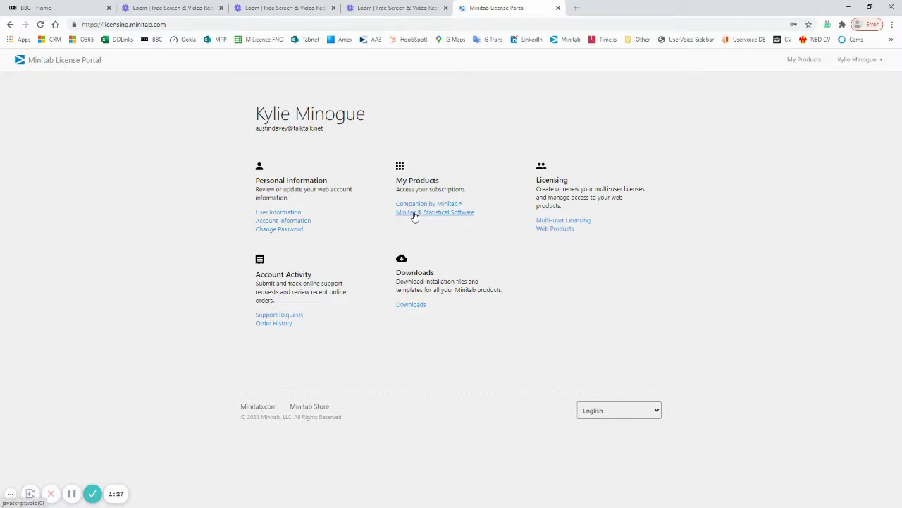
- Open Minitab Statistical Software under My Products to view the Trial Version - Minitab Limited subscription
left_click(415, 214)
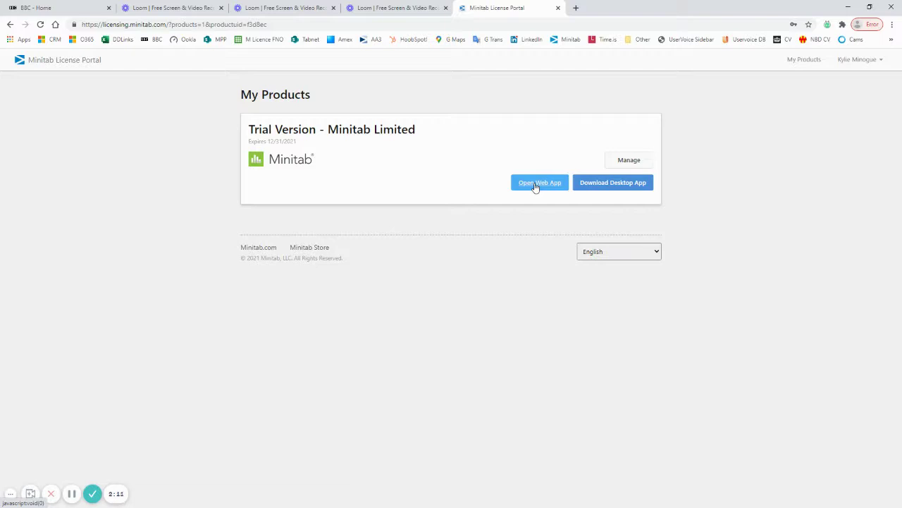
- Manage the subscription and confirm the existing user keeps User and License Administrator roles
left_click(629, 161)
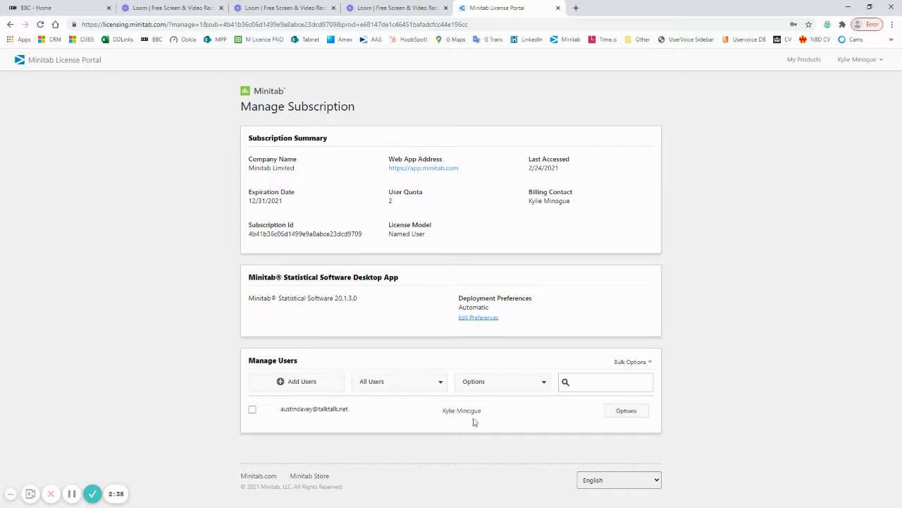
left_click(625, 412)
left_click(308, 436)
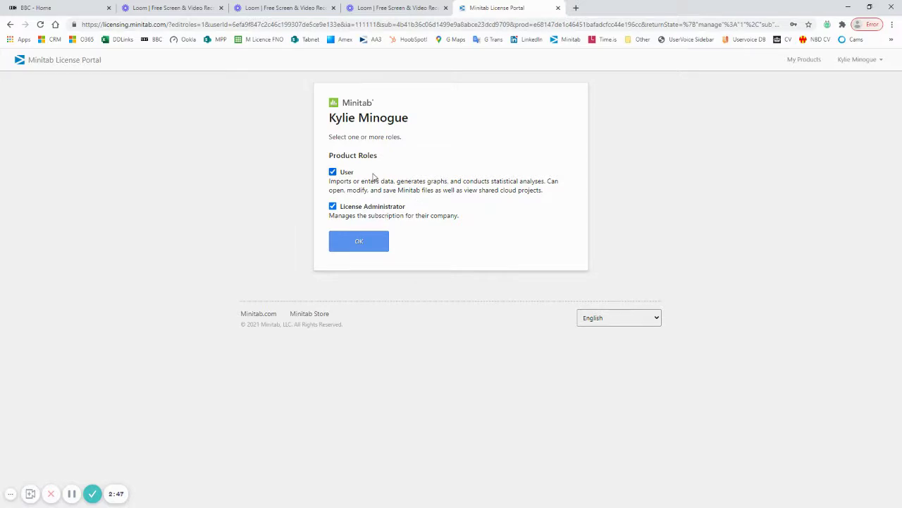
left_click(358, 245)
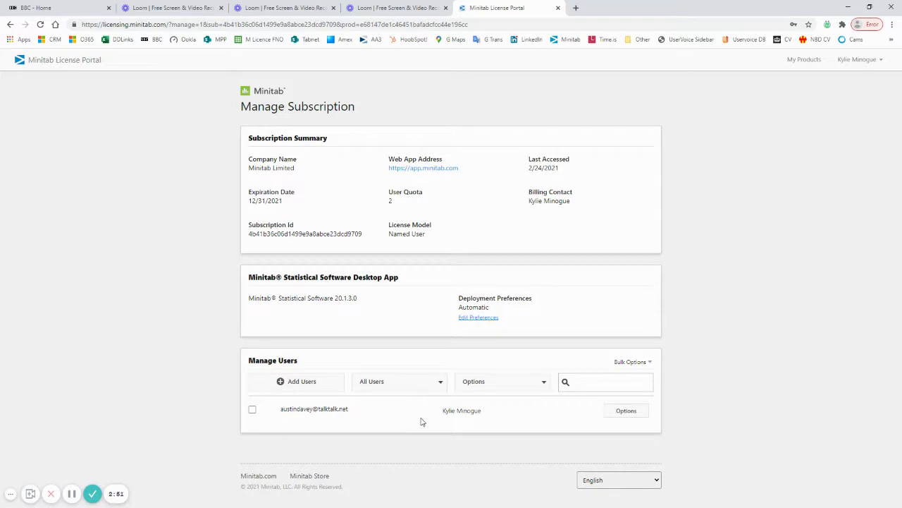
left_click(302, 385)
- Add a colleague by e-mail address with the User role, filling both seats of the quota of 2
left_click(310, 149)
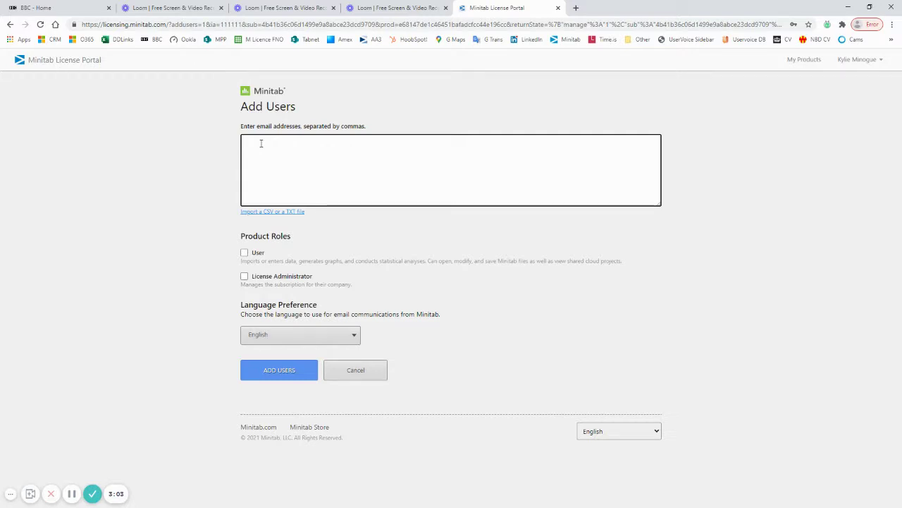
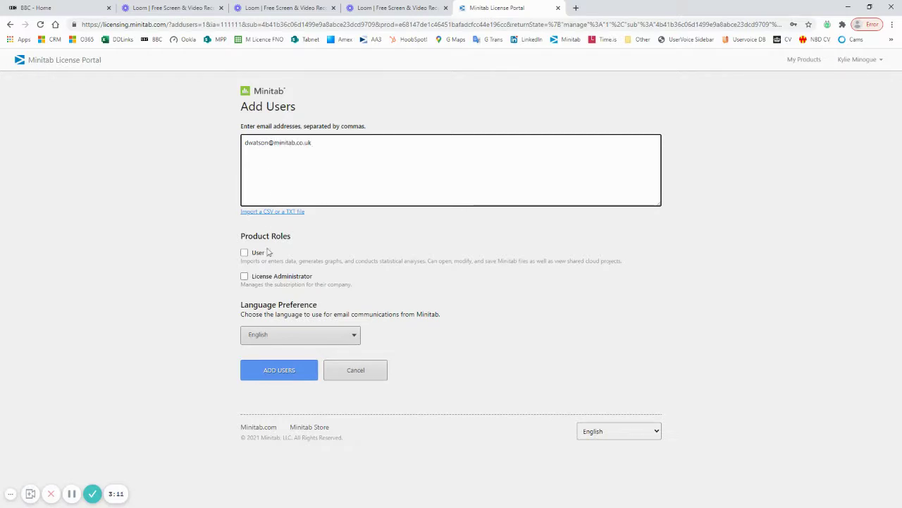
left_click(243, 253)
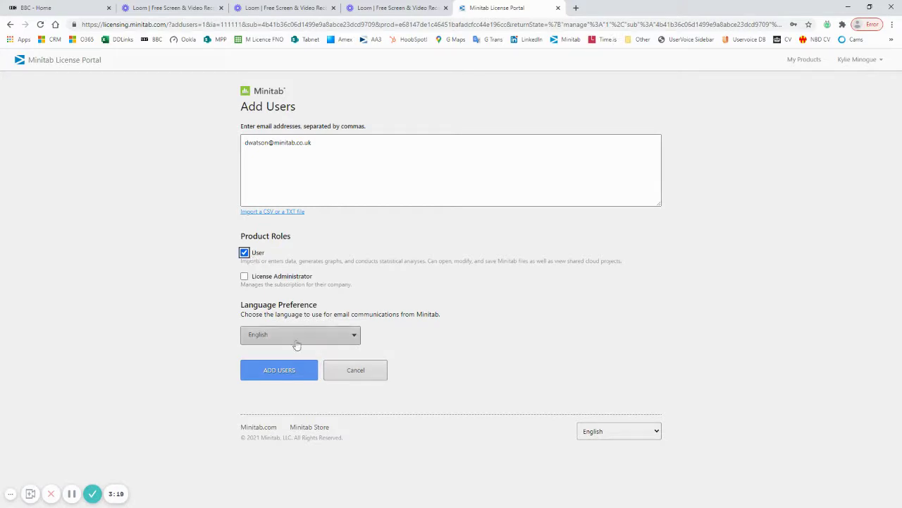
left_click(281, 369)
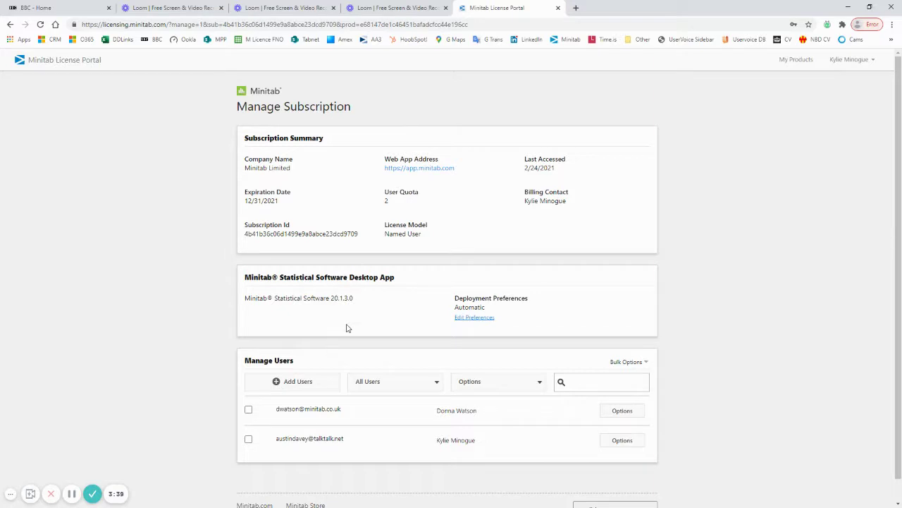
left_click(295, 386)
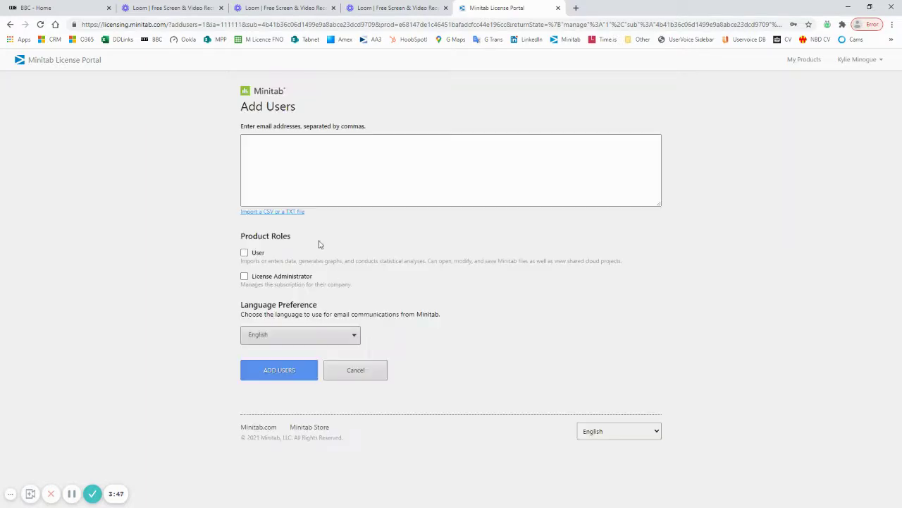
left_click(277, 156)
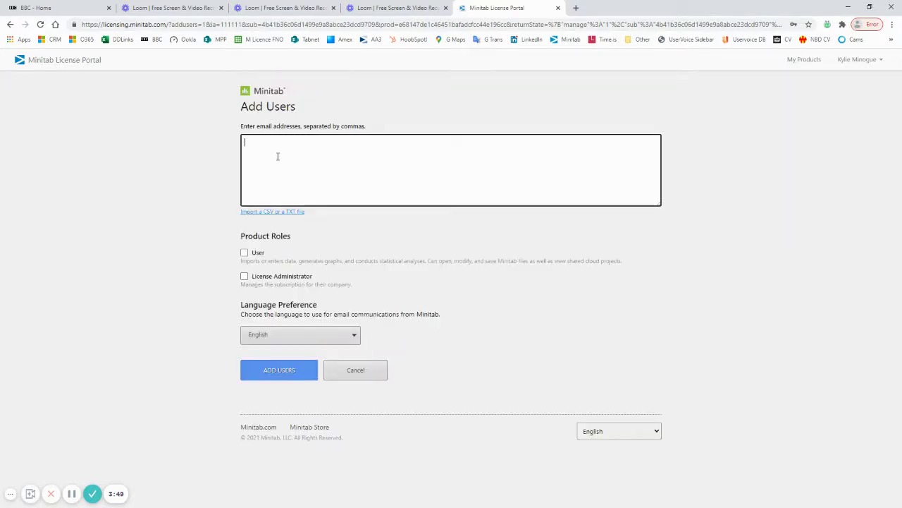
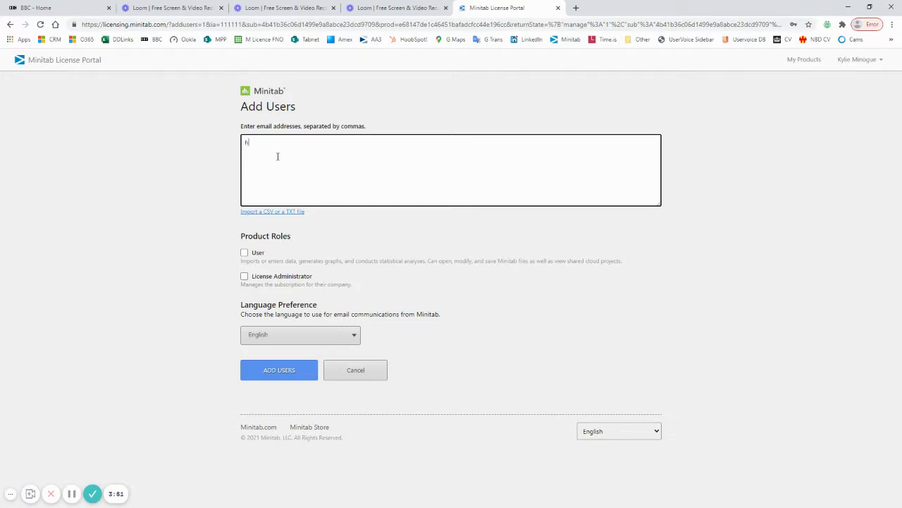
left_click(244, 253)
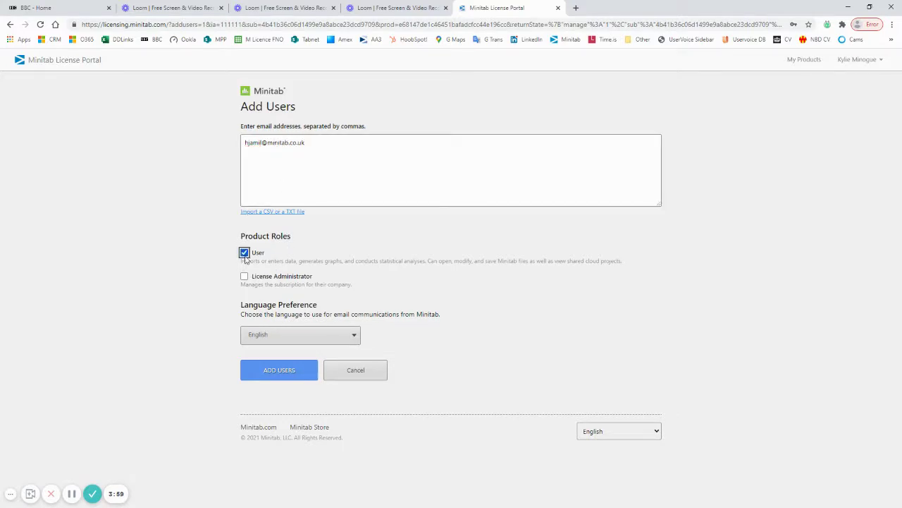
left_click(284, 371)
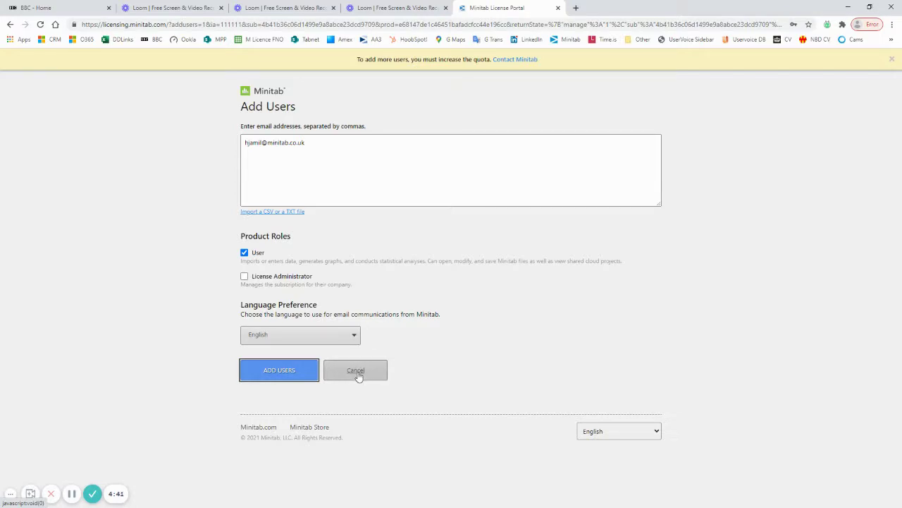
left_click(357, 373)
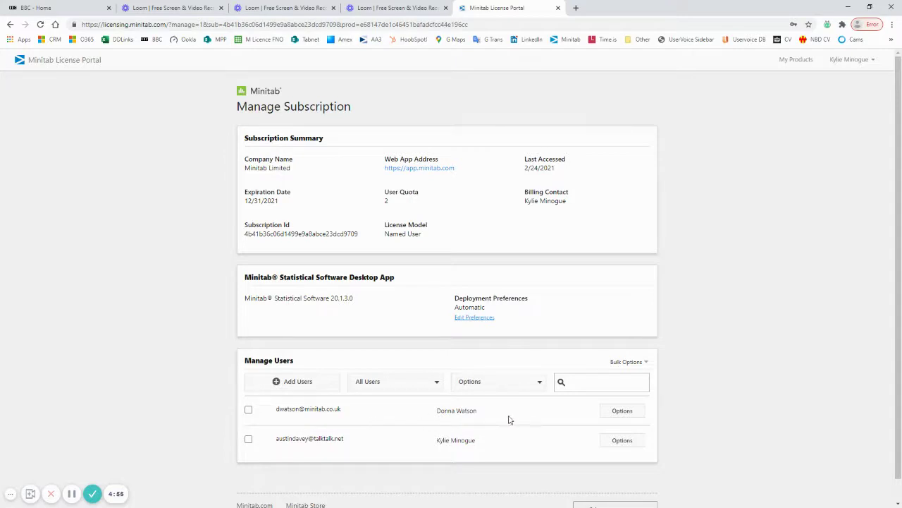
- Change the first listed user's roles to License Administrator only, removing the User role
left_click(614, 411)
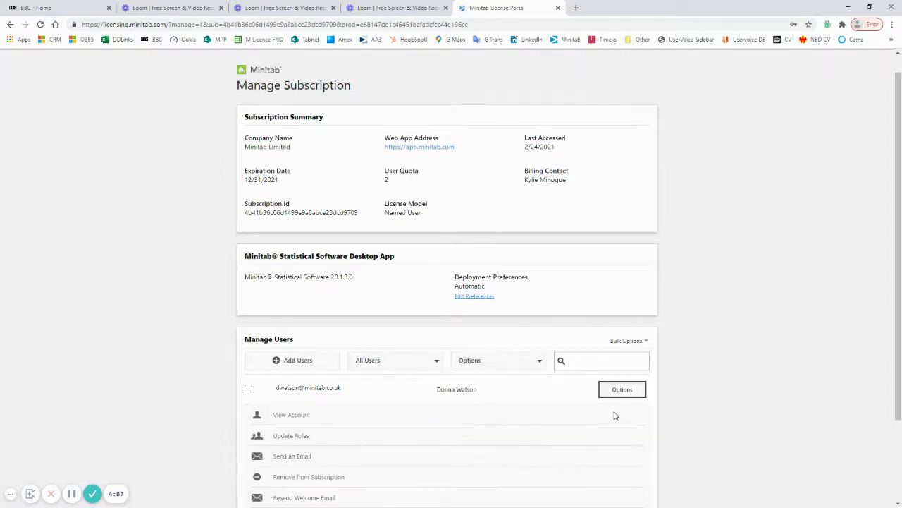
left_click(299, 438)
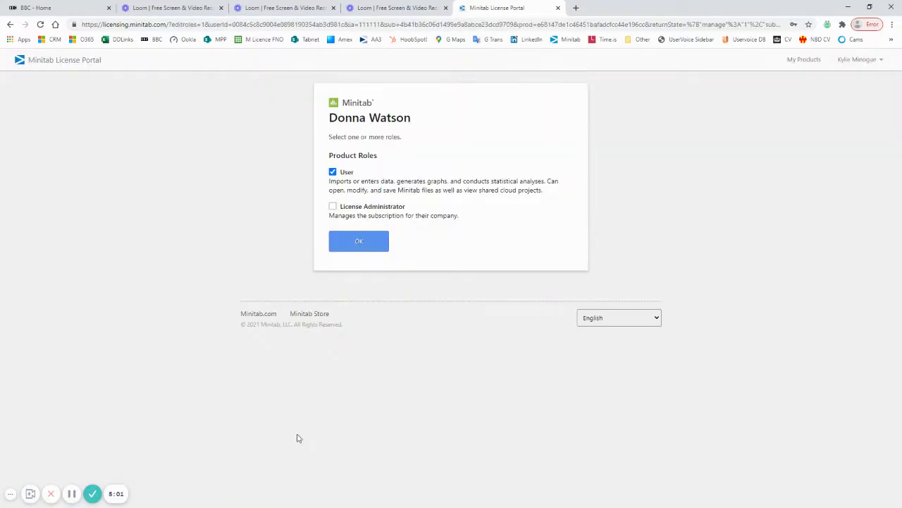
left_click(332, 207)
left_click(332, 172)
left_click(358, 243)
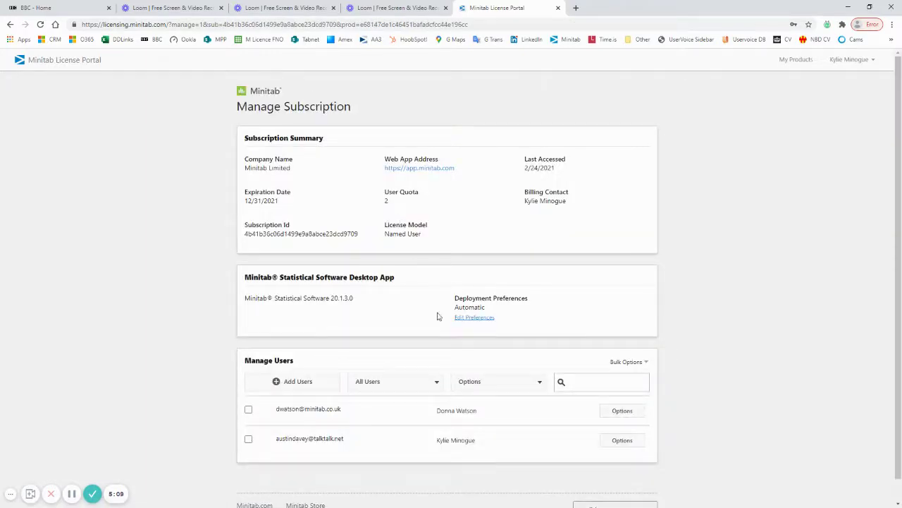
- Filter the Manage Users list to Users so only the one User-role account shows
left_click(419, 387)
left_click(361, 416)
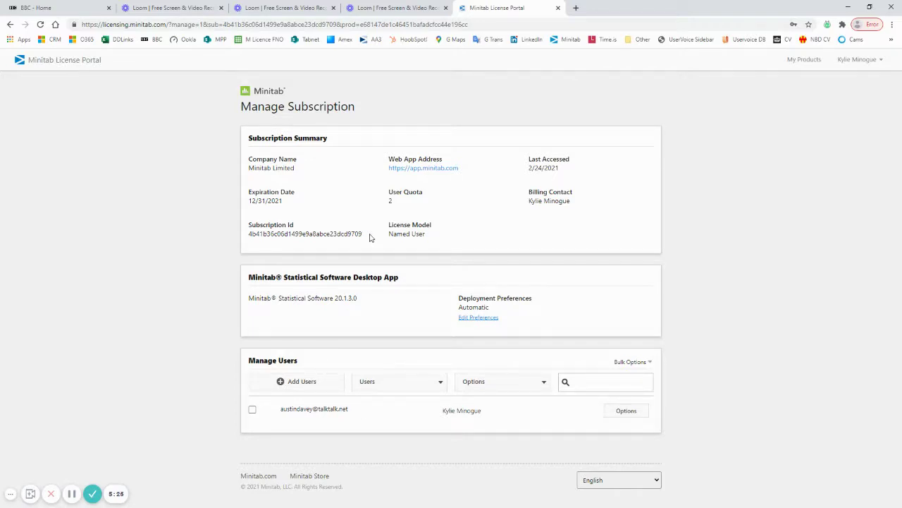
- Add another colleague by e-mail address with both User and License Administrator roles
left_click(311, 380)
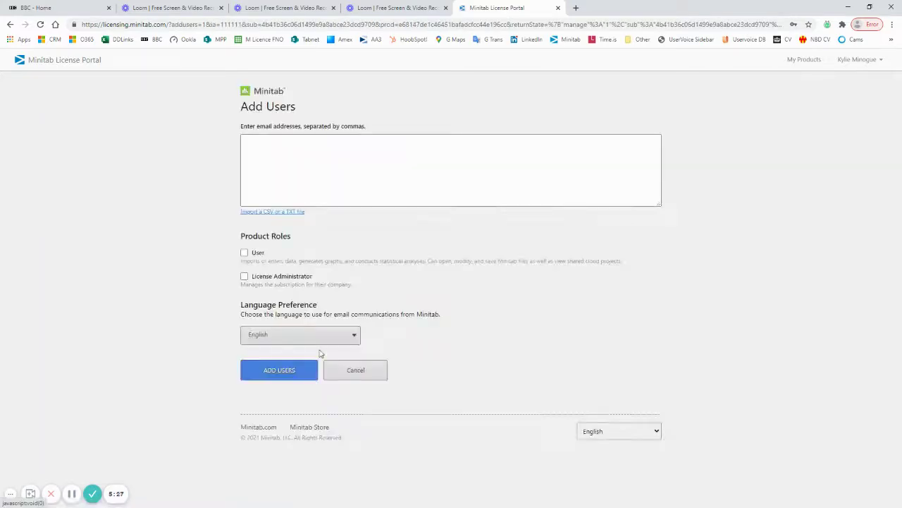
left_click(286, 147)
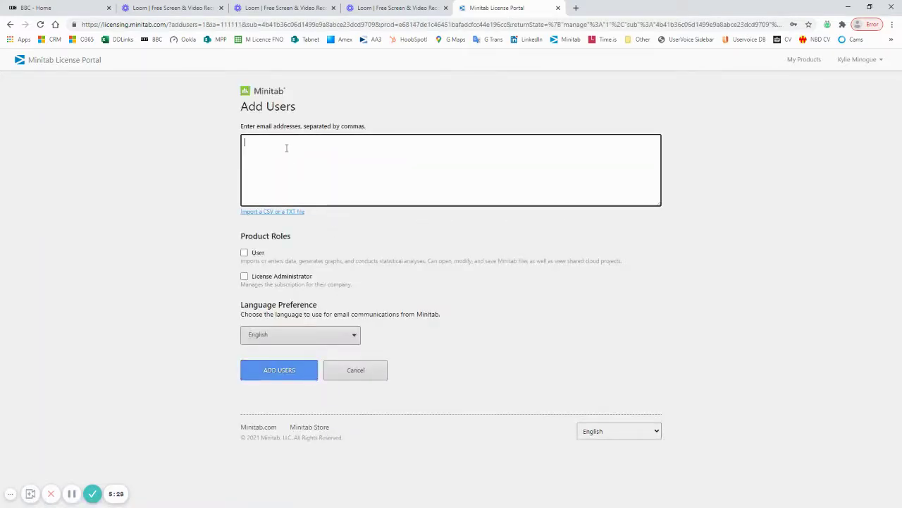
left_click(244, 252)
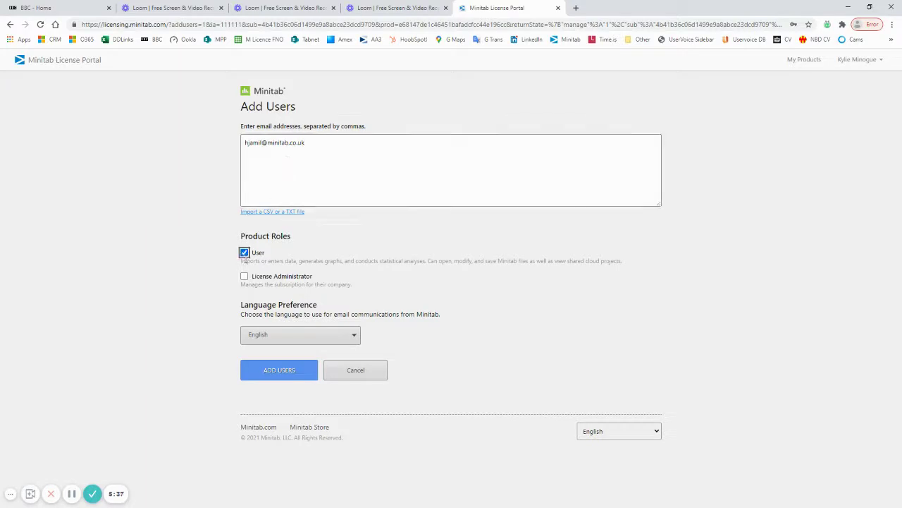
left_click(244, 276)
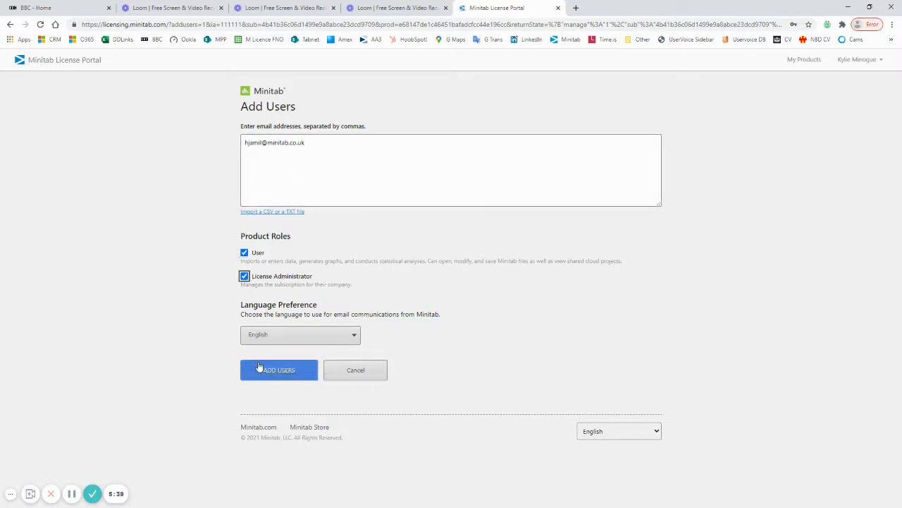
left_click(280, 375)
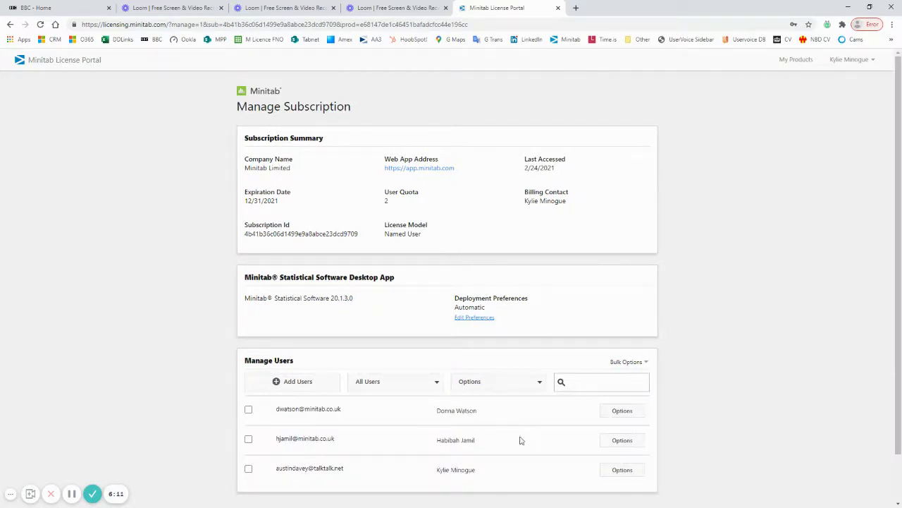
- Switch the user filter to Users, then to License Administrators, listing three accounts
left_click(437, 381)
left_click(378, 417)
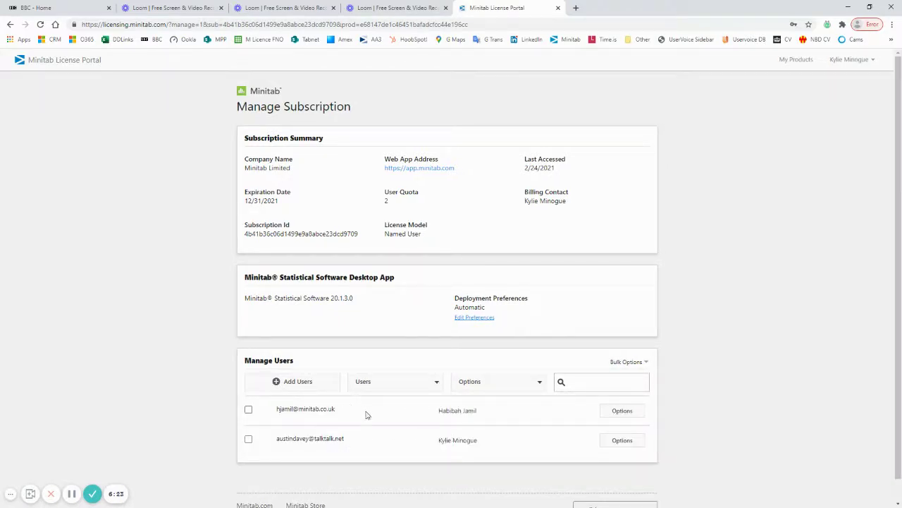
left_click(433, 387)
left_click(373, 434)
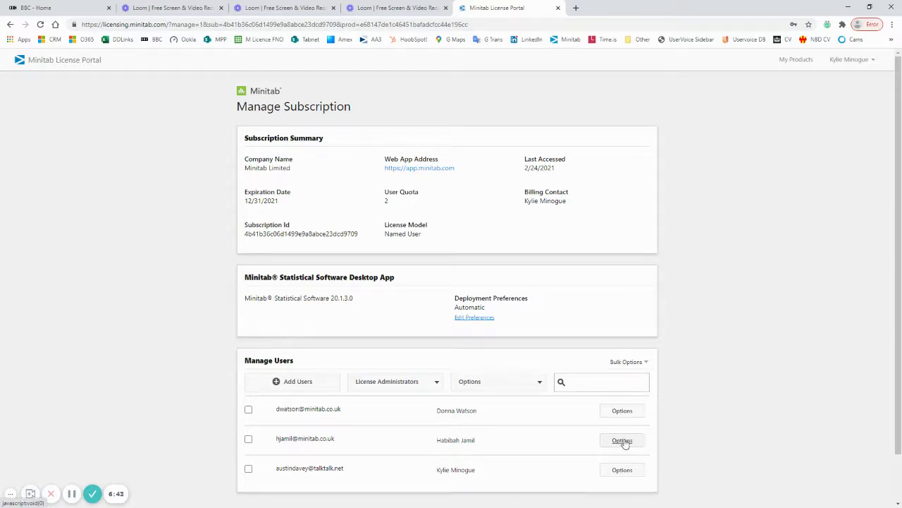
- Confirm the newly added user keeps both User and License Administrator roles unchanged
left_click(623, 441)
scroll(622, 440, "down", 1)
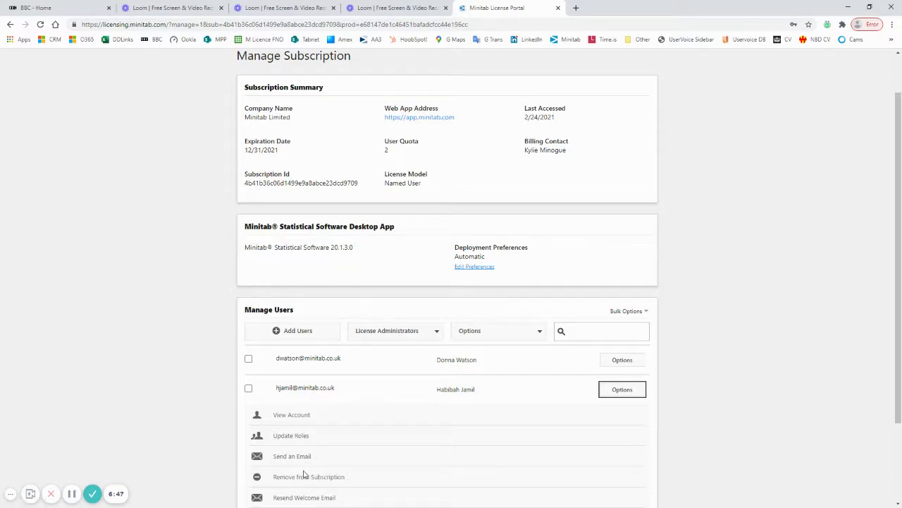
left_click(293, 436)
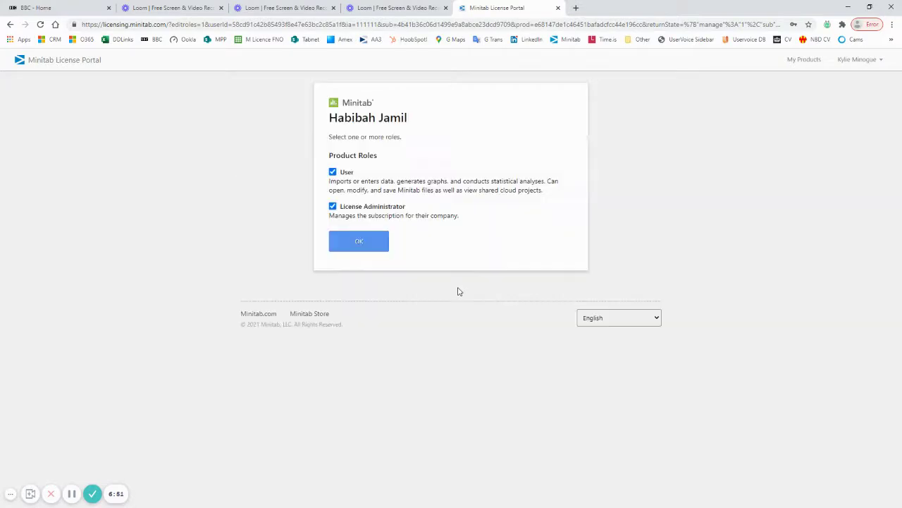
left_click(376, 240)
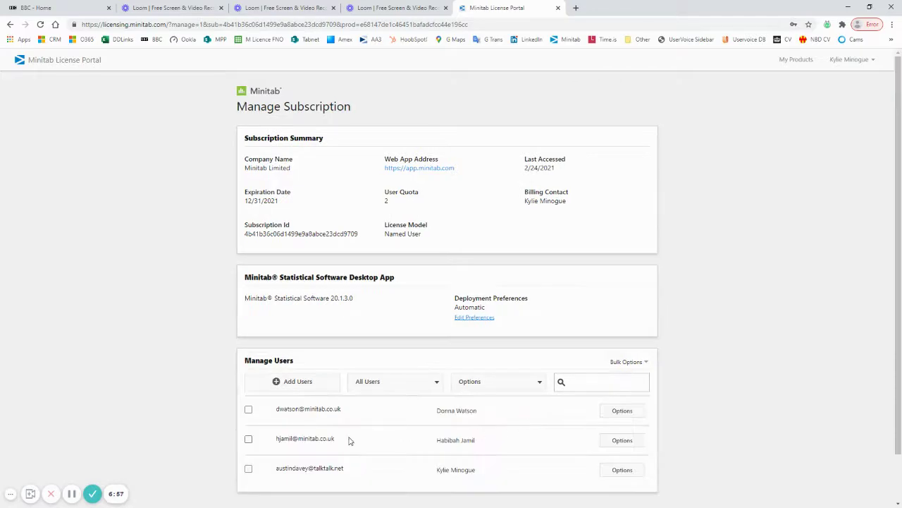
- Remove the newly added administrator from the subscription, then close the License Portal and Loom tabs
left_click(618, 441)
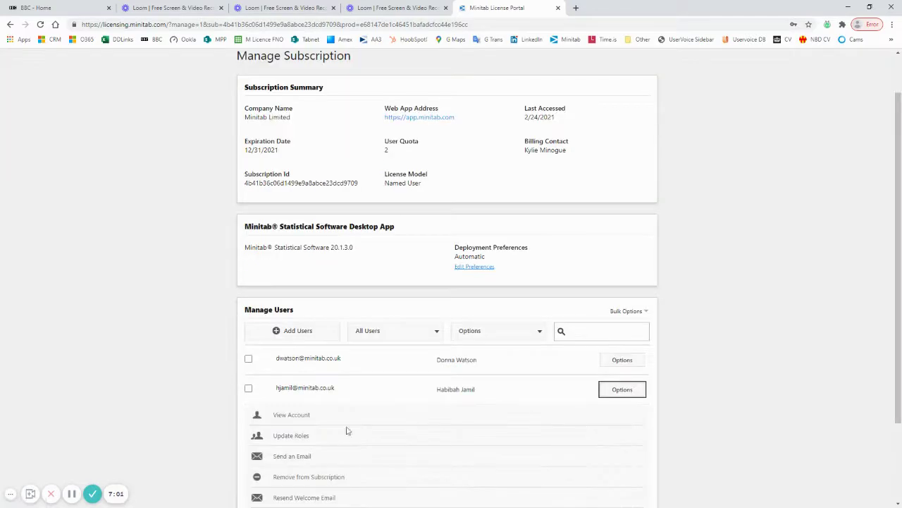
left_click(294, 477)
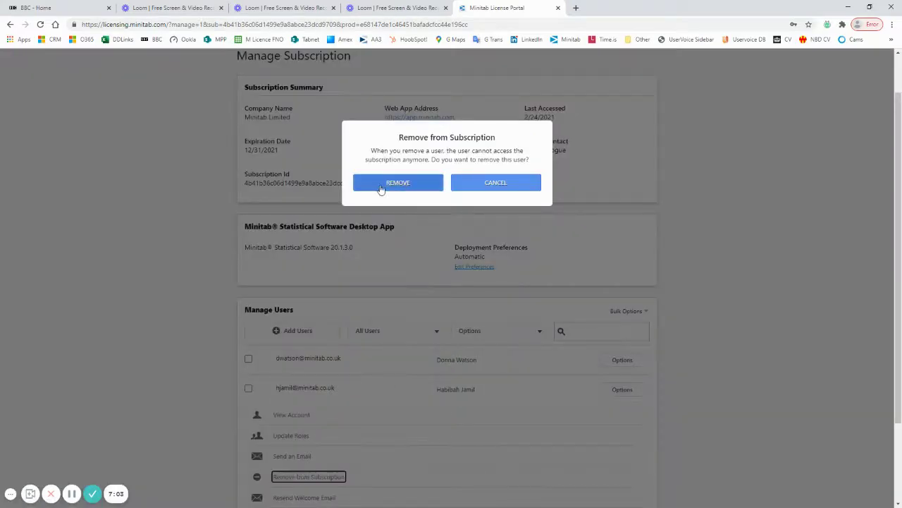
left_click(380, 187)
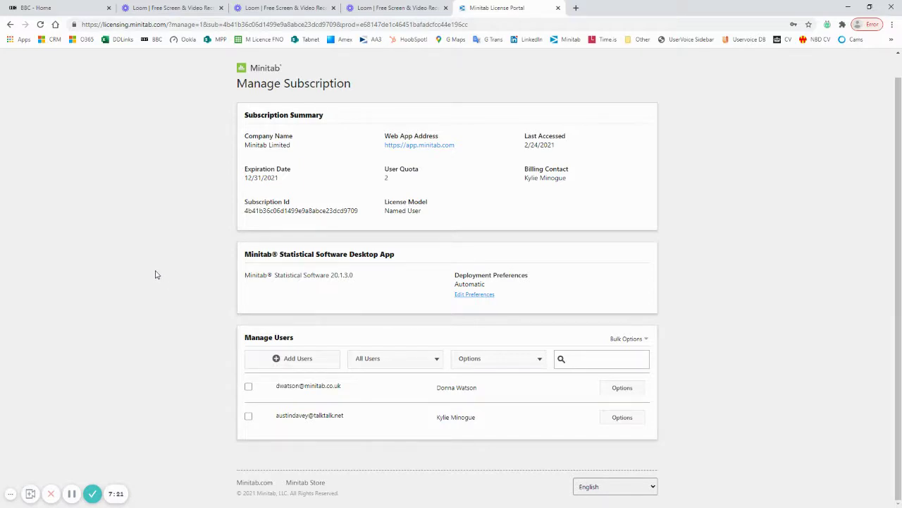
left_click(72, 495)
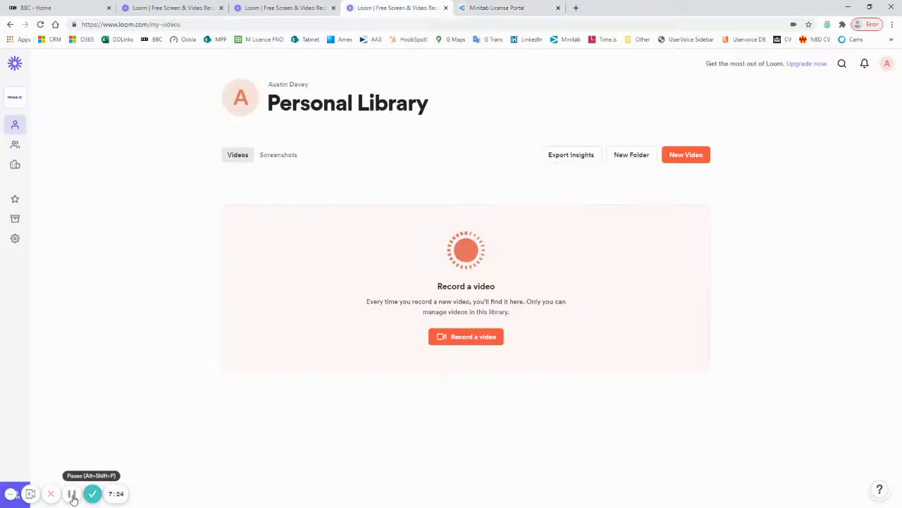
left_click(72, 496)
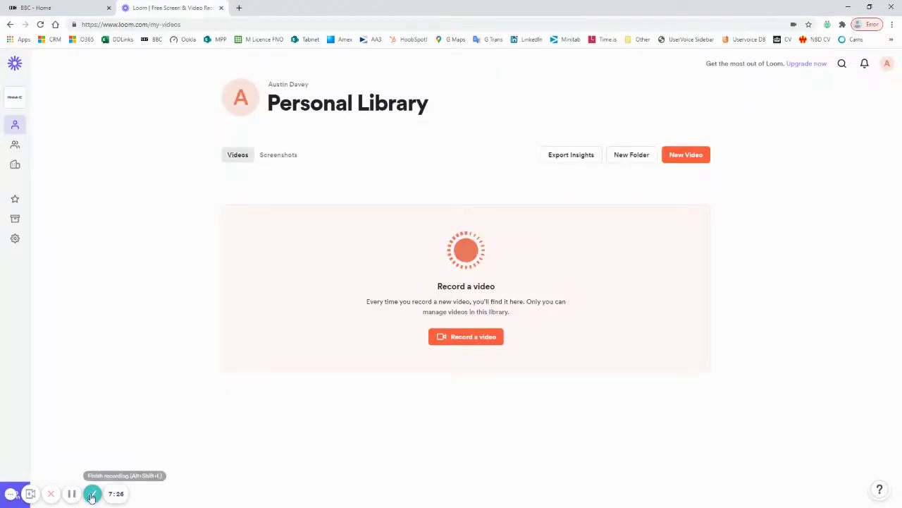